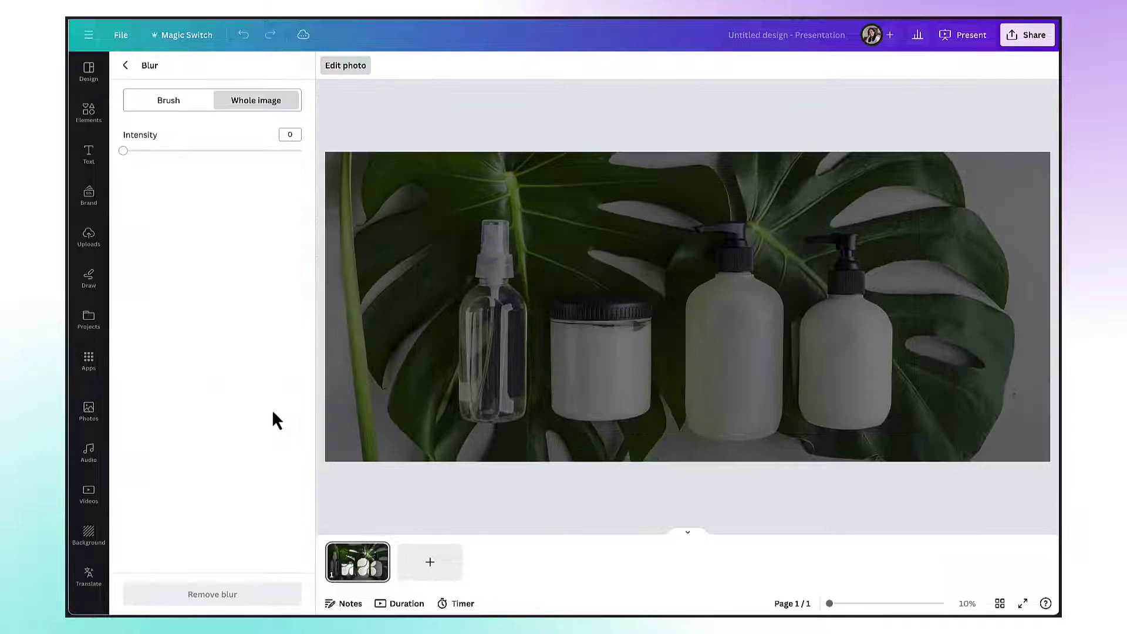
# - Blur the whole photo lightly at intensity 11 and return to the effects list
pyautogui.moveTo(123, 151); pyautogui.dragTo(141, 152)
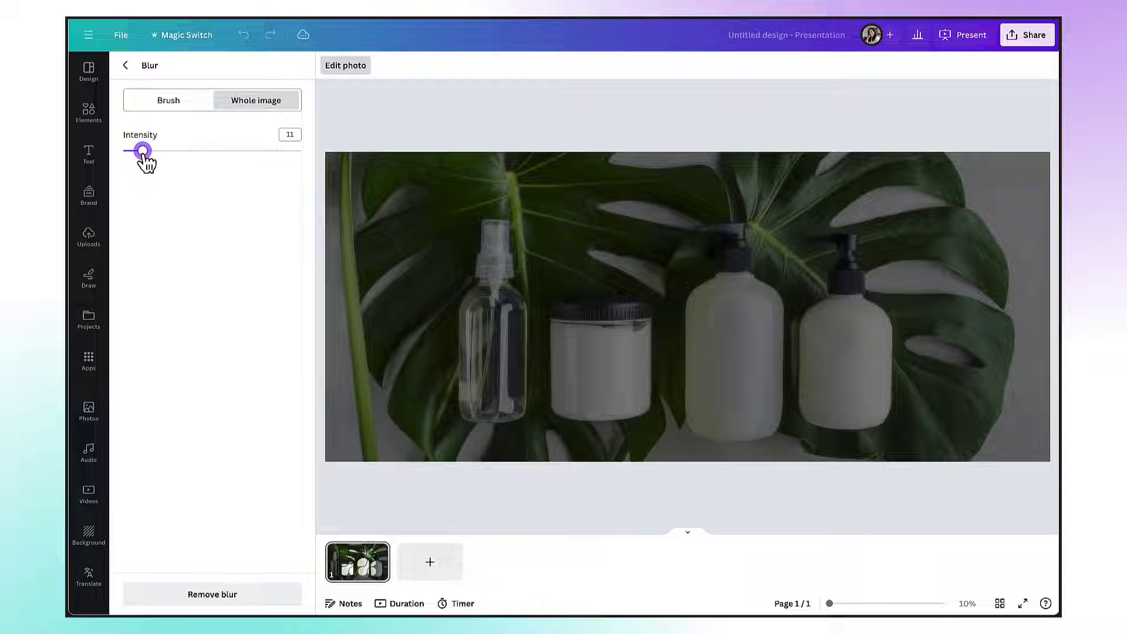
pyautogui.click(128, 66)
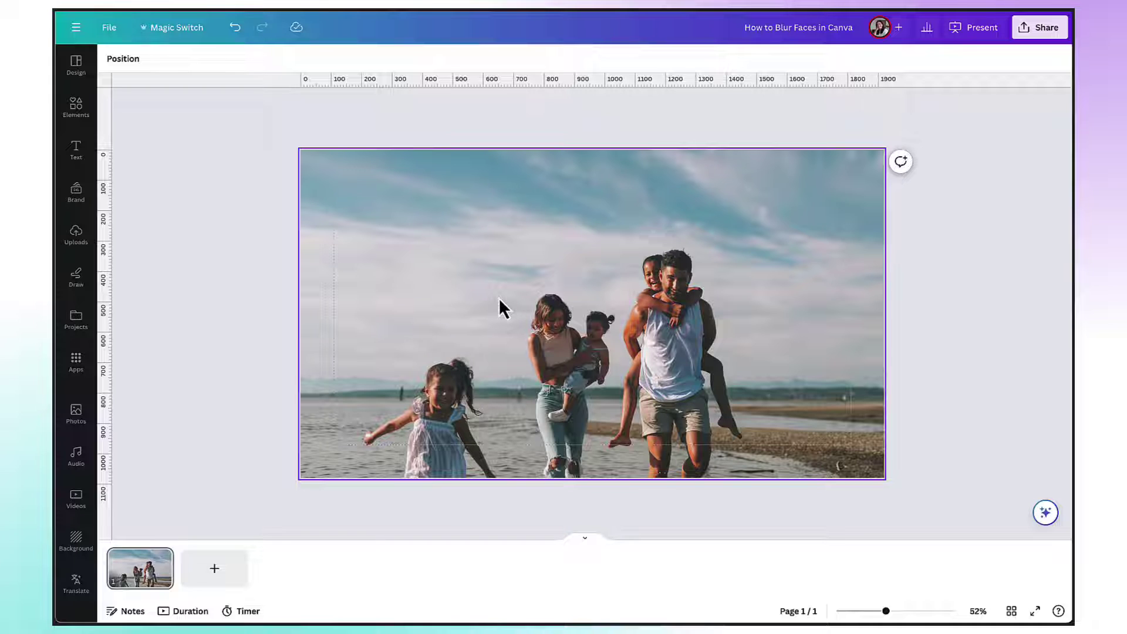
# - Select the beach family photo in the 'How to Blur Faces in Canva' design
pyautogui.click(461, 277)
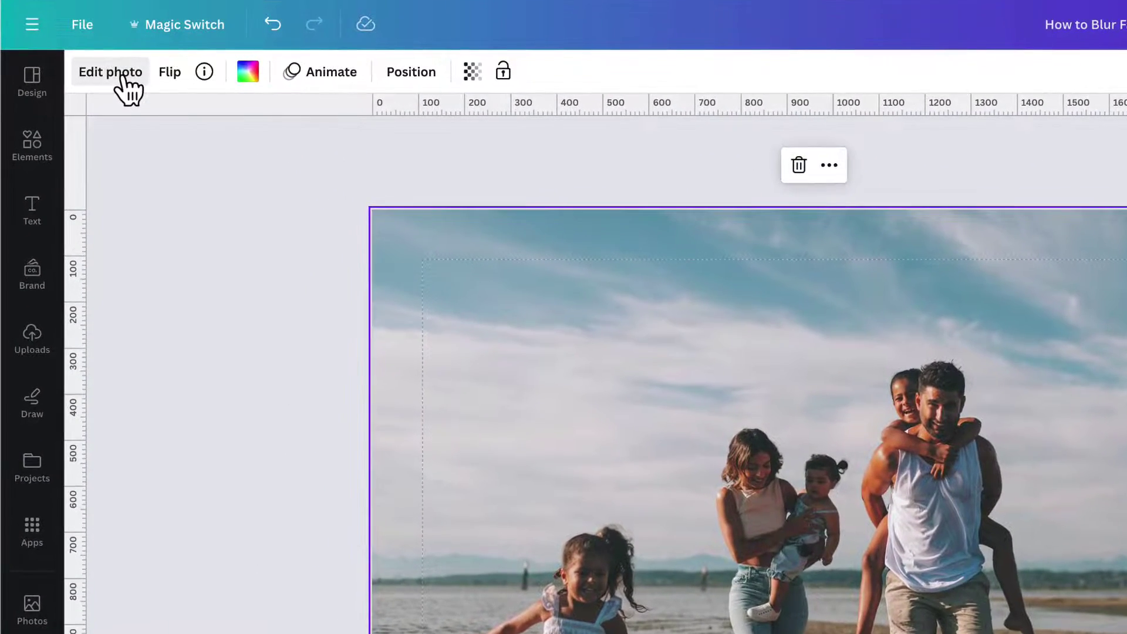
# - Open Edit photo for the beach photo and switch to the new photo editor
pyautogui.click(110, 71)
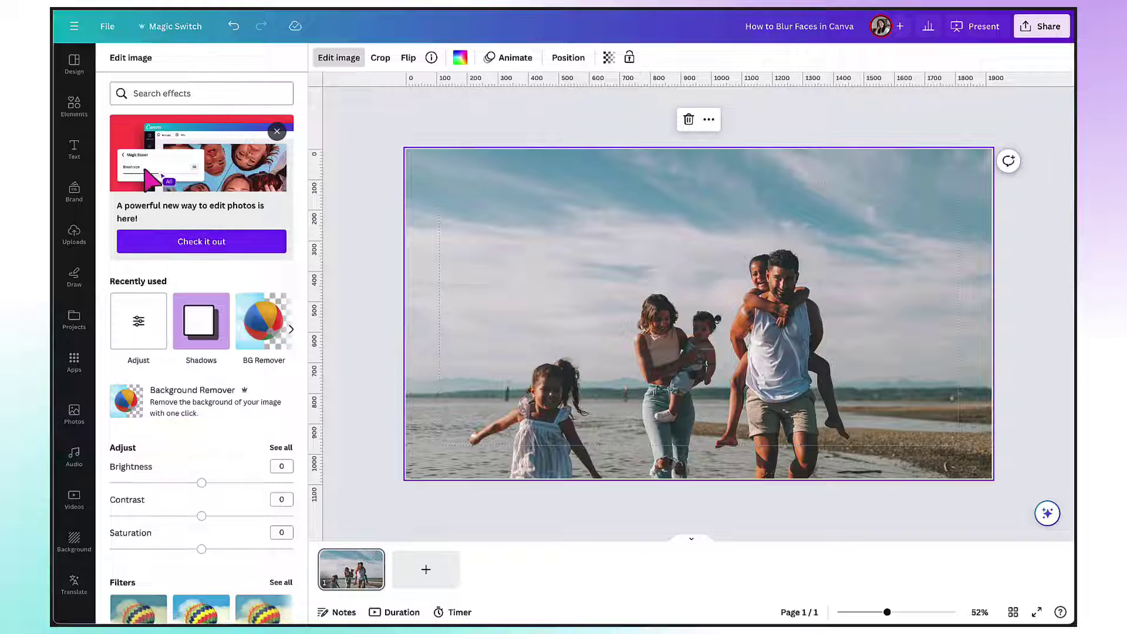
pyautogui.click(225, 242)
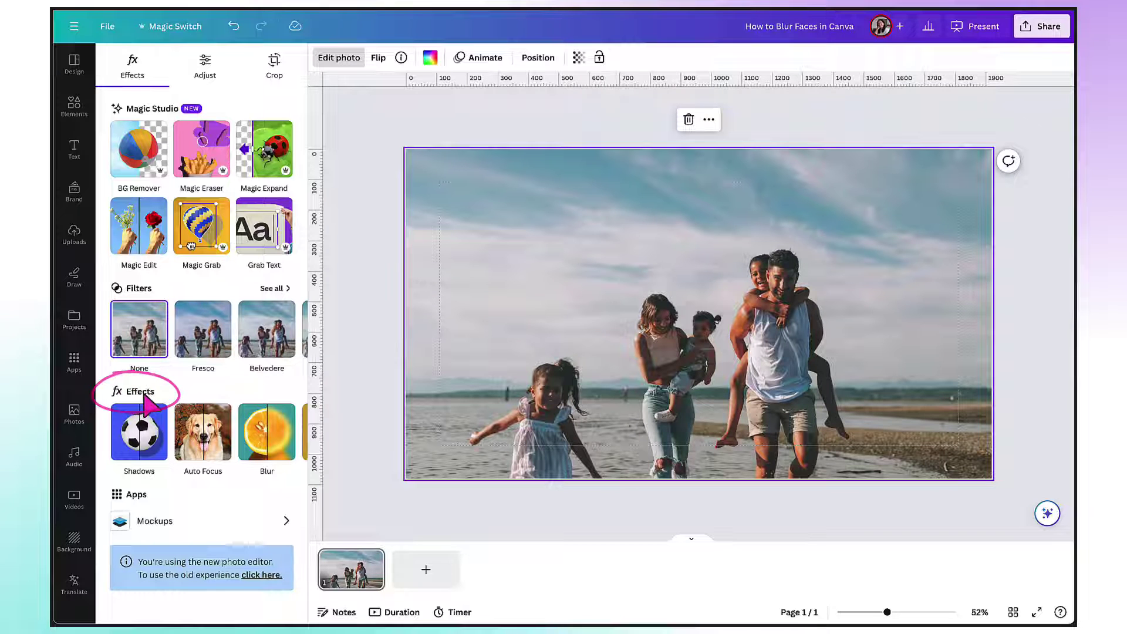
pyautogui.moveTo(266, 431)
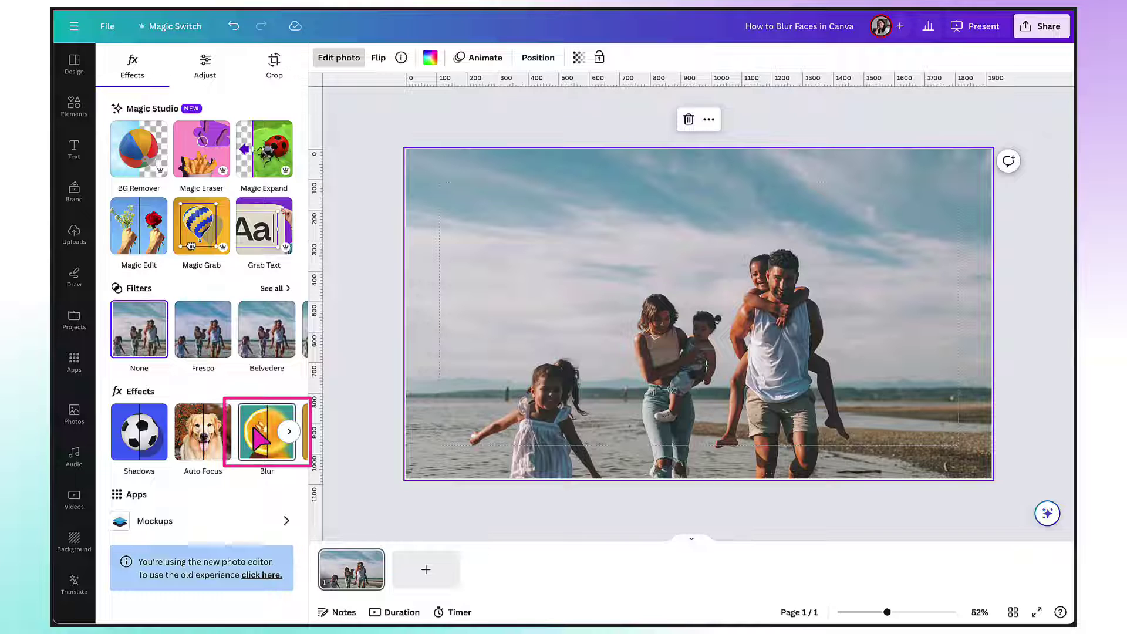
# - Open the Blur effect from the photo editor's Effects list
pyautogui.click(261, 433)
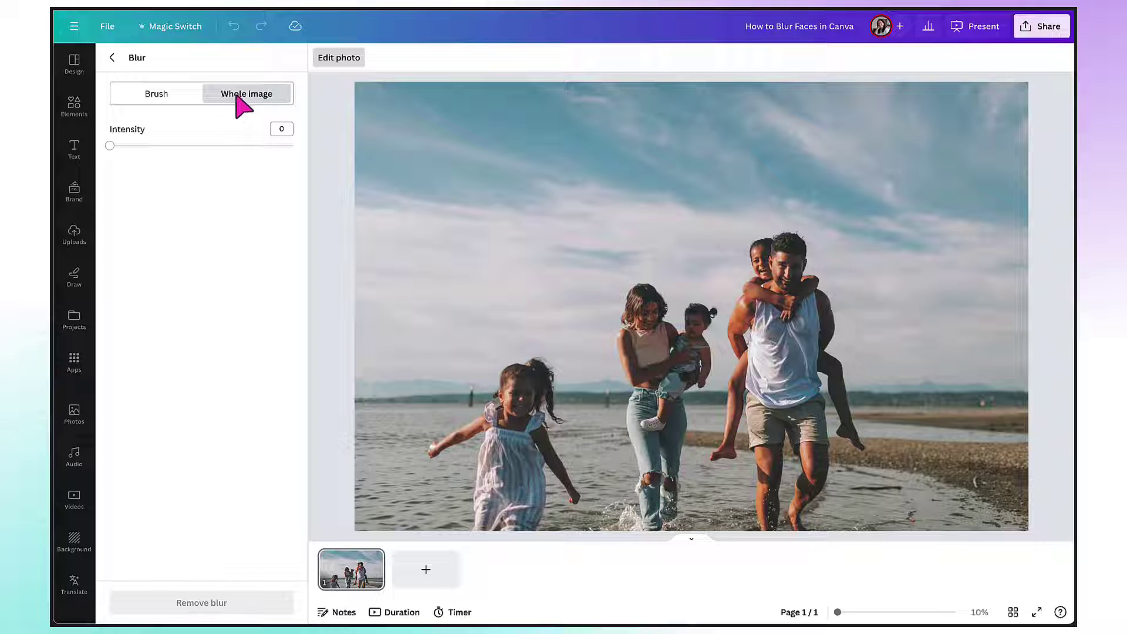
# - Switch Blur to Brush mode with brush size 10 and intensity 12
pyautogui.click(161, 94)
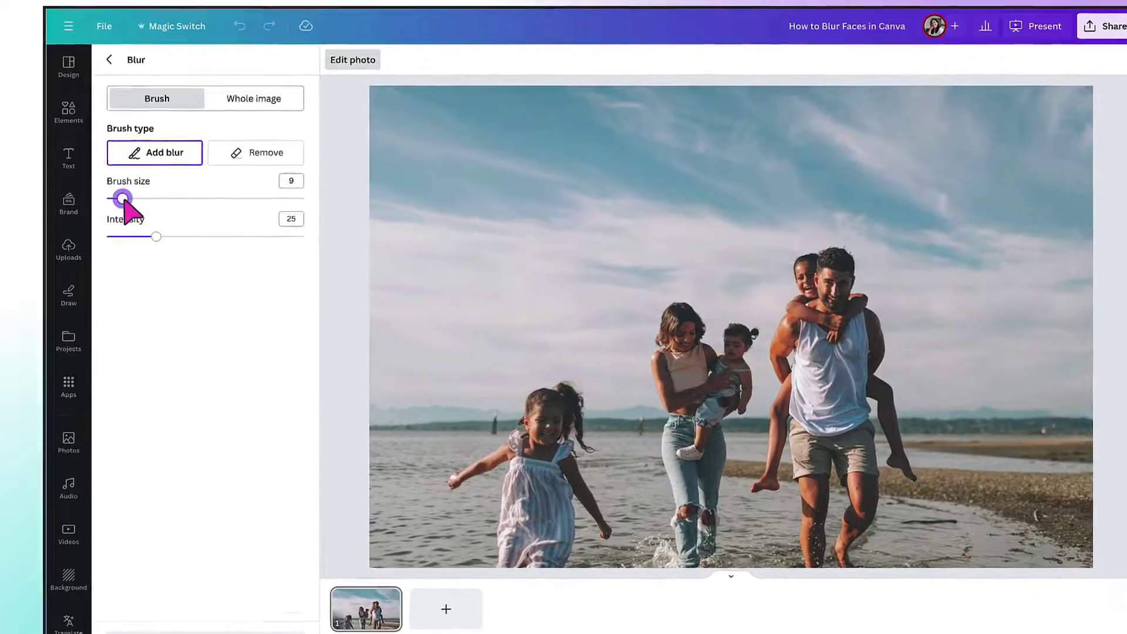
pyautogui.moveTo(123, 194)
pyautogui.mouseDown()
pyautogui.moveTo(177, 193)
pyautogui.moveTo(216, 227)
pyautogui.mouseUp()
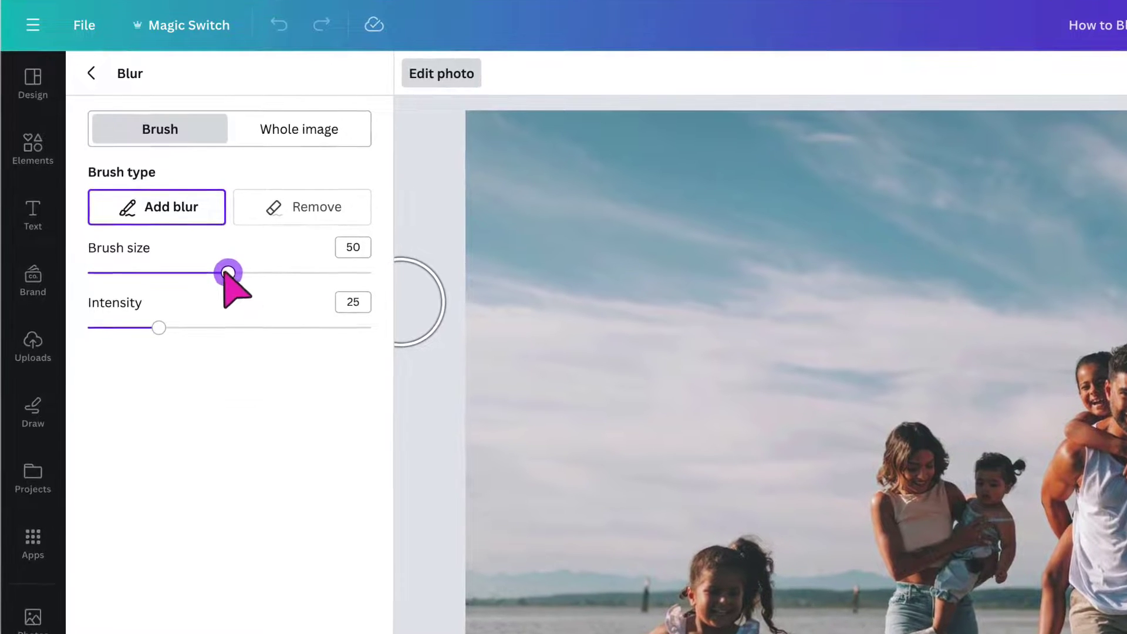
pyautogui.moveTo(229, 275); pyautogui.dragTo(112, 275)
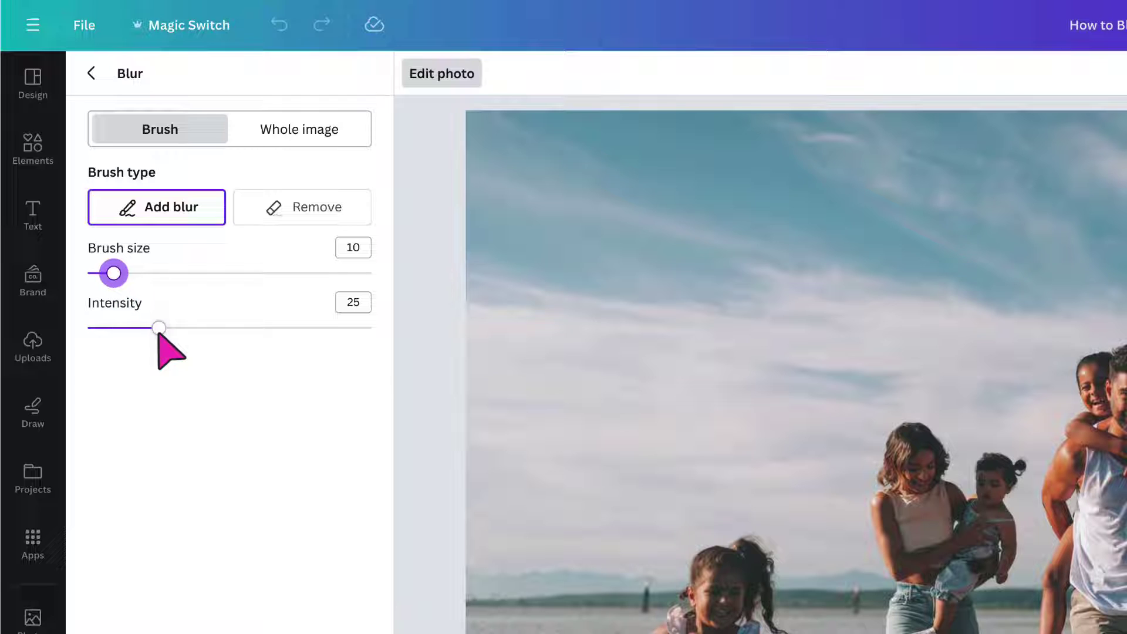
pyautogui.moveTo(159, 329)
pyautogui.mouseDown()
pyautogui.moveTo(138, 329)
pyautogui.moveTo(289, 329)
pyautogui.moveTo(121, 330)
pyautogui.mouseUp()
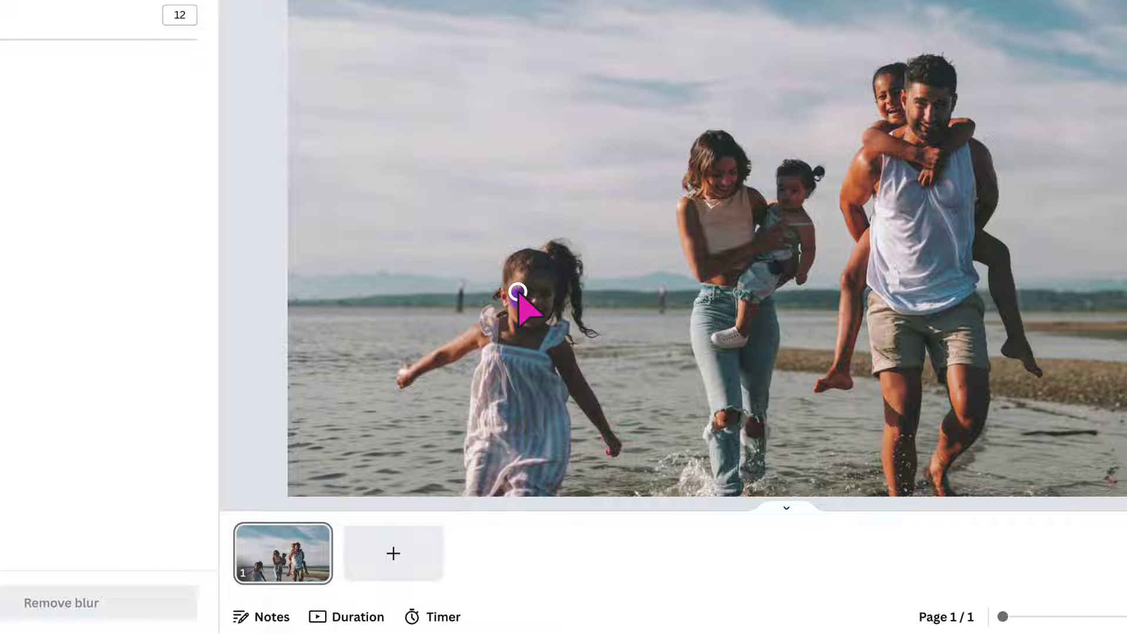
# - Blur the running girl's face, then reduce the brush size to 7
pyautogui.moveTo(518, 294)
pyautogui.mouseDown()
pyautogui.moveTo(548, 294)
pyautogui.moveTo(524, 308)
pyautogui.mouseUp()
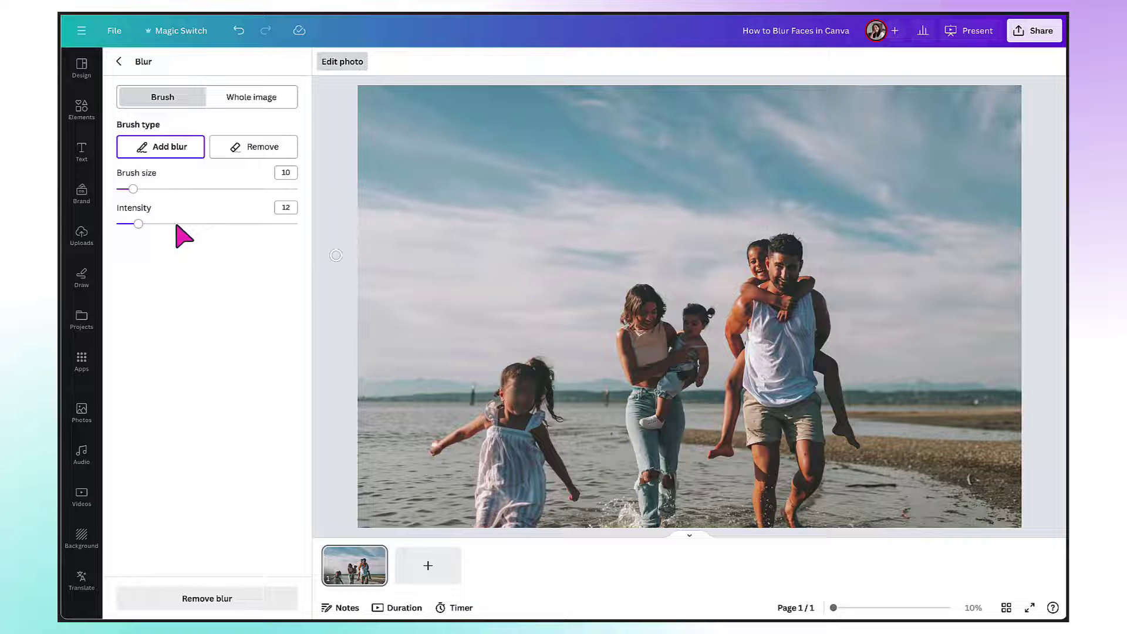
pyautogui.moveTo(133, 191); pyautogui.dragTo(128, 191)
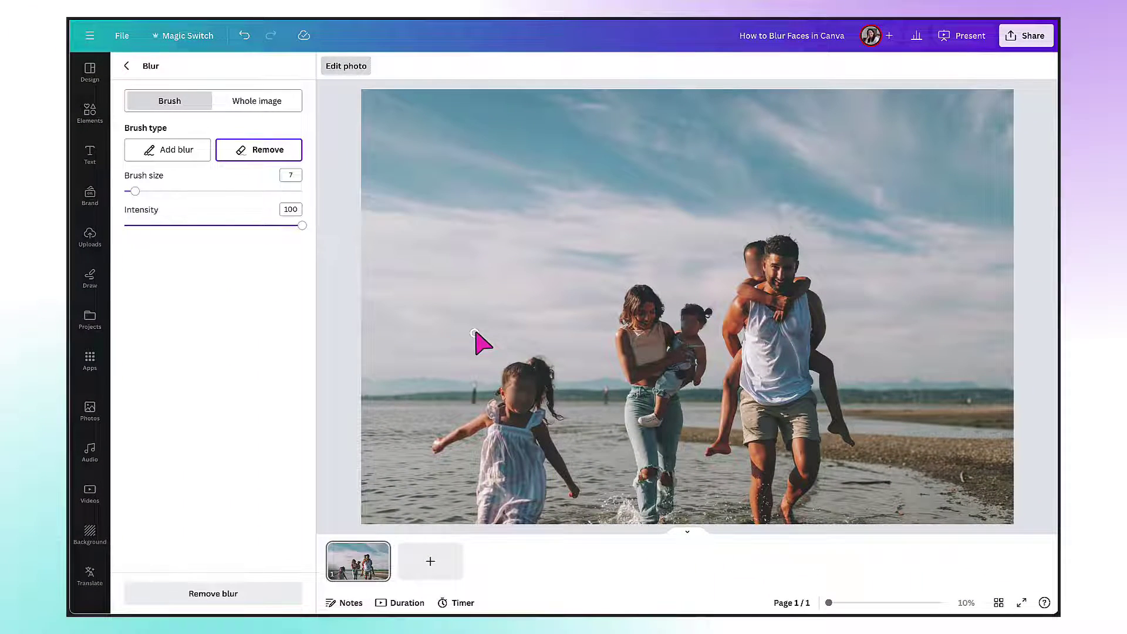
# - Lower the blur brush intensity from 100 to 12
pyautogui.moveTo(301, 225); pyautogui.dragTo(158, 227)
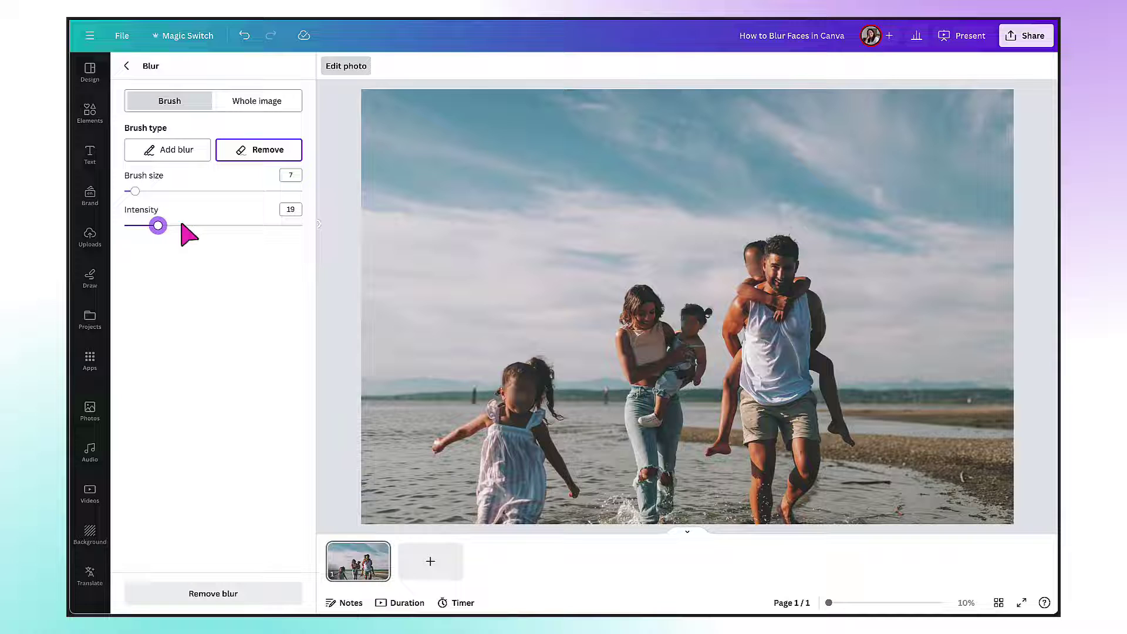
pyautogui.moveTo(159, 227); pyautogui.dragTo(149, 228)
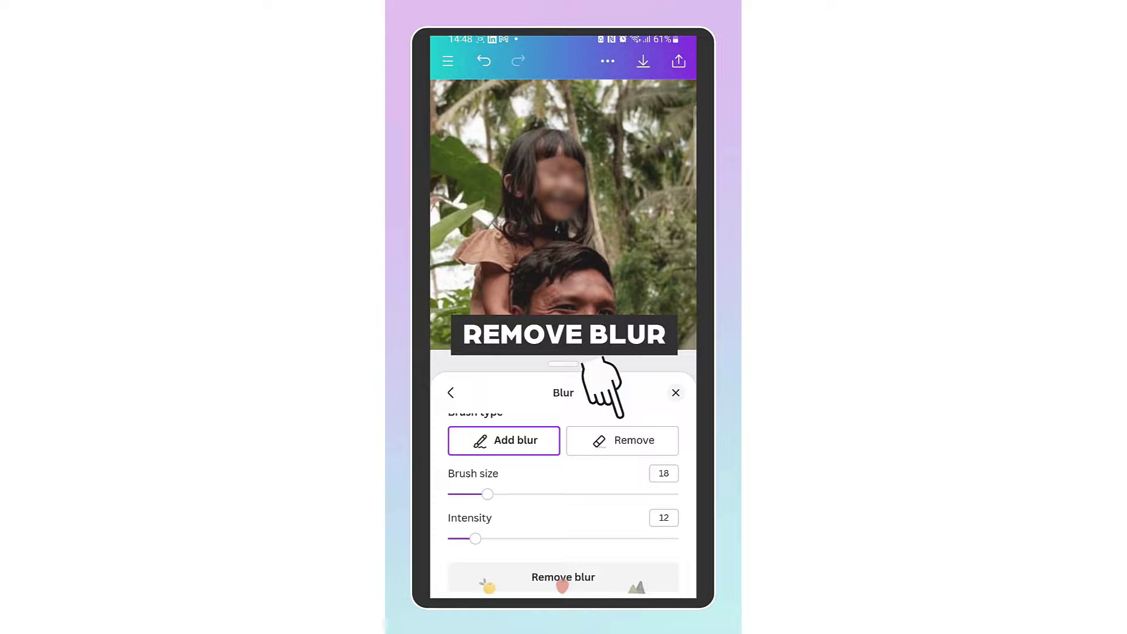
# - Set the brush to Remove and erase the blur from the shoulder-riding girl's face
pyautogui.click(622, 440)
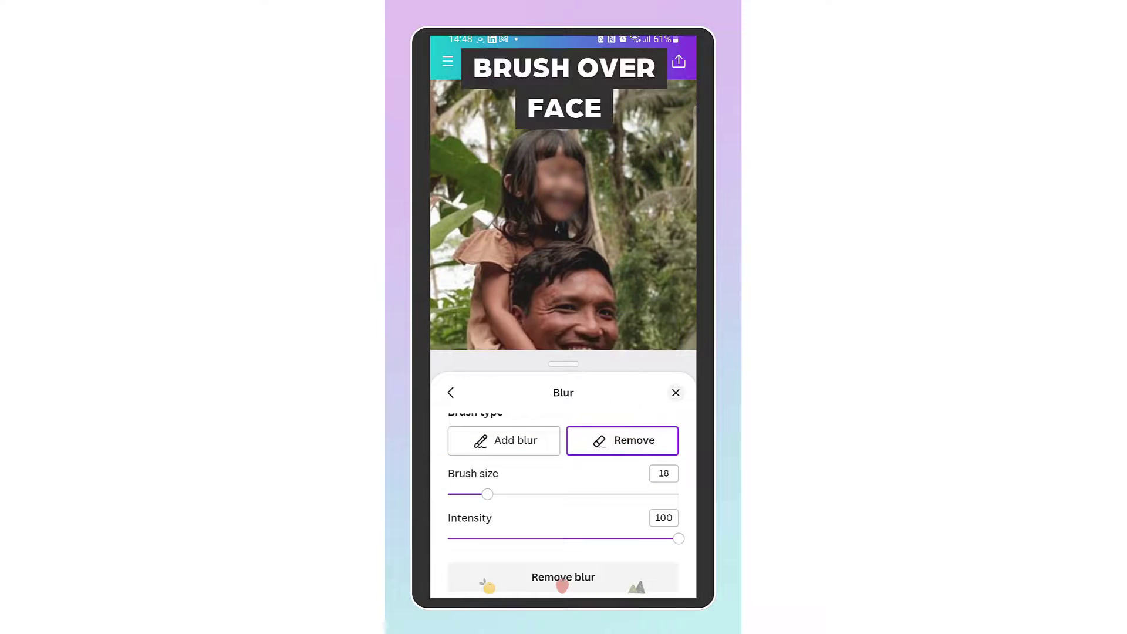
pyautogui.moveTo(546, 167); pyautogui.dragTo(537, 219)
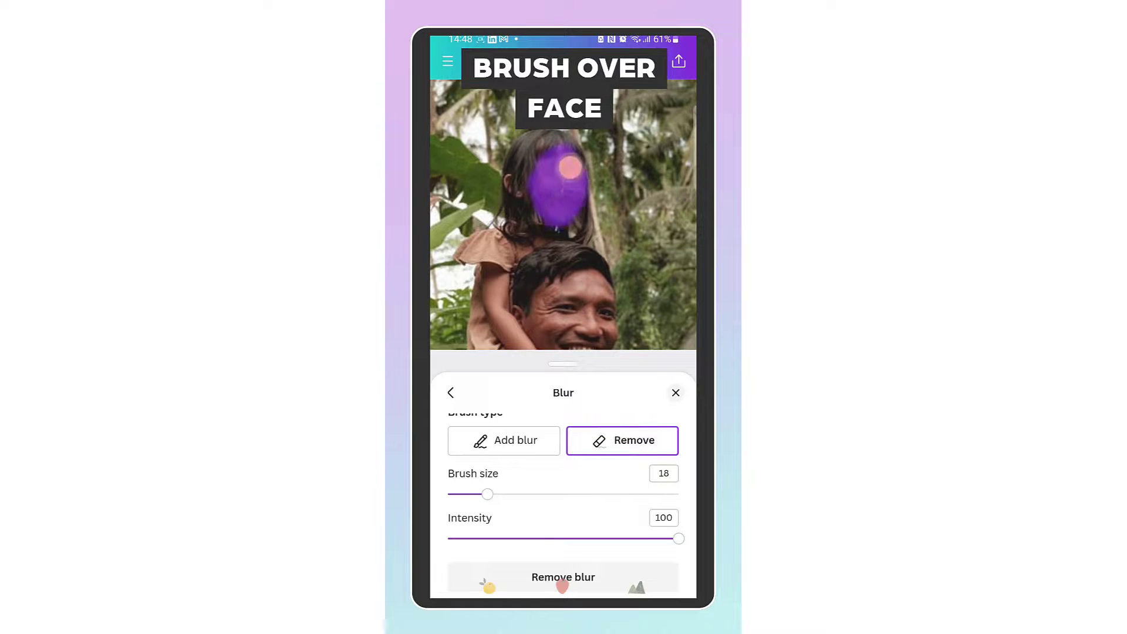